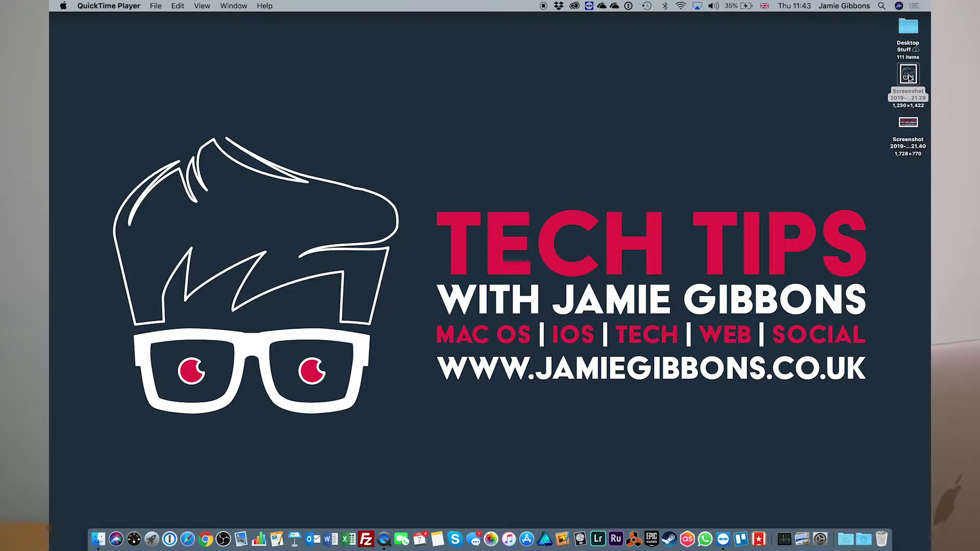
# Step: Drag the portrait screenshot onto the Mail dock icon to start a message containing it
pyautogui.moveTo(908, 77); pyautogui.dragTo(241, 543)
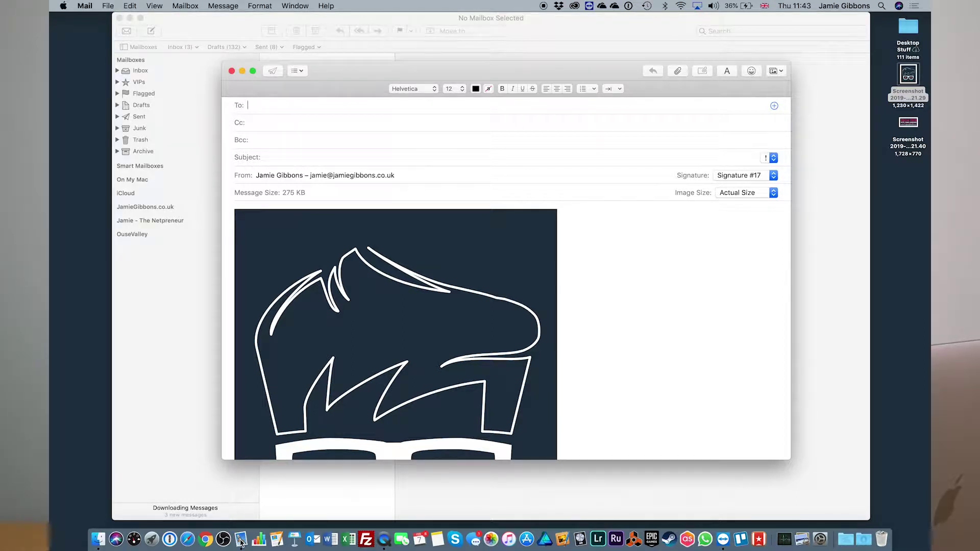
pyautogui.scroll(-10, 442, 449)
pyautogui.scroll(3, 451, 412)
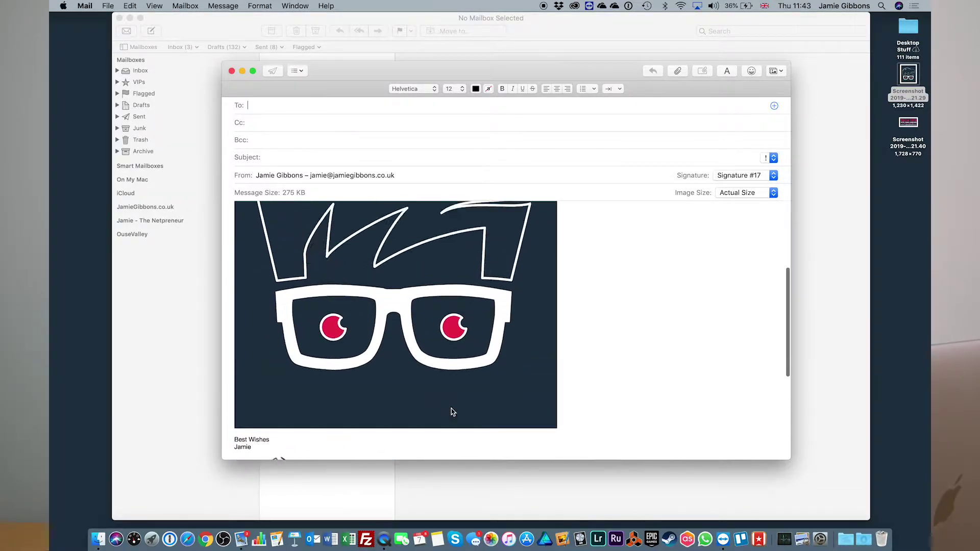
pyautogui.scroll(4, 451, 411)
pyautogui.scroll(-8, 451, 411)
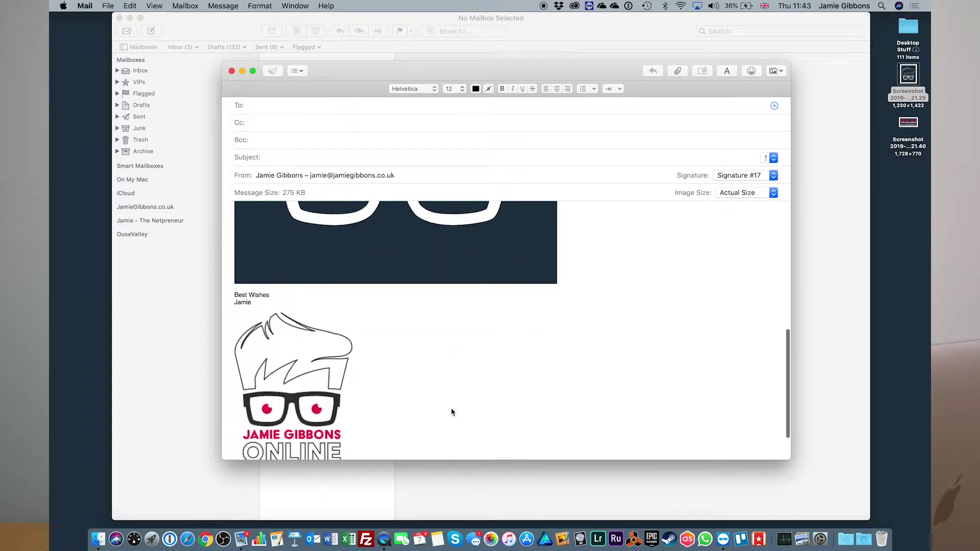
pyautogui.scroll(-3, 451, 412)
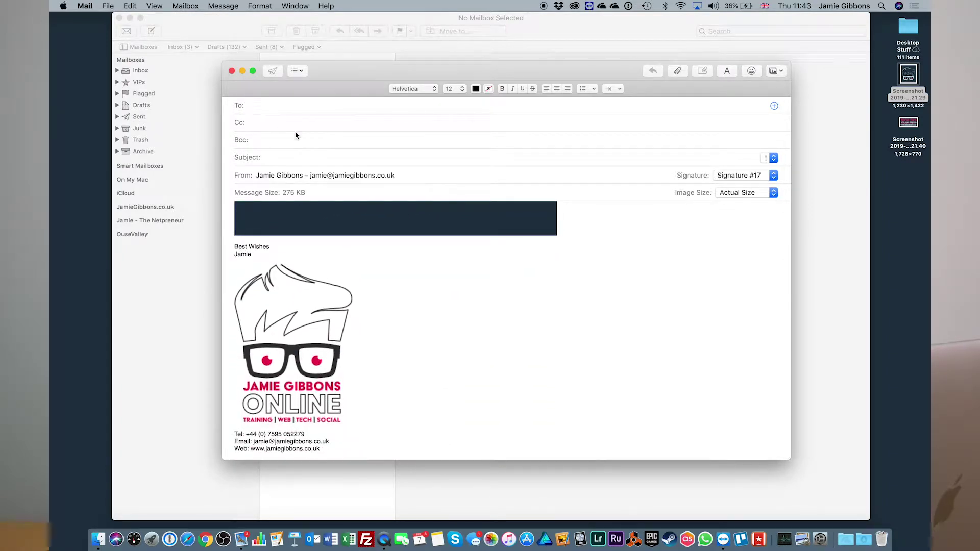
# Step: Close the new message and discard it without saving a draft
pyautogui.click(263, 105)
pyautogui.click(233, 73)
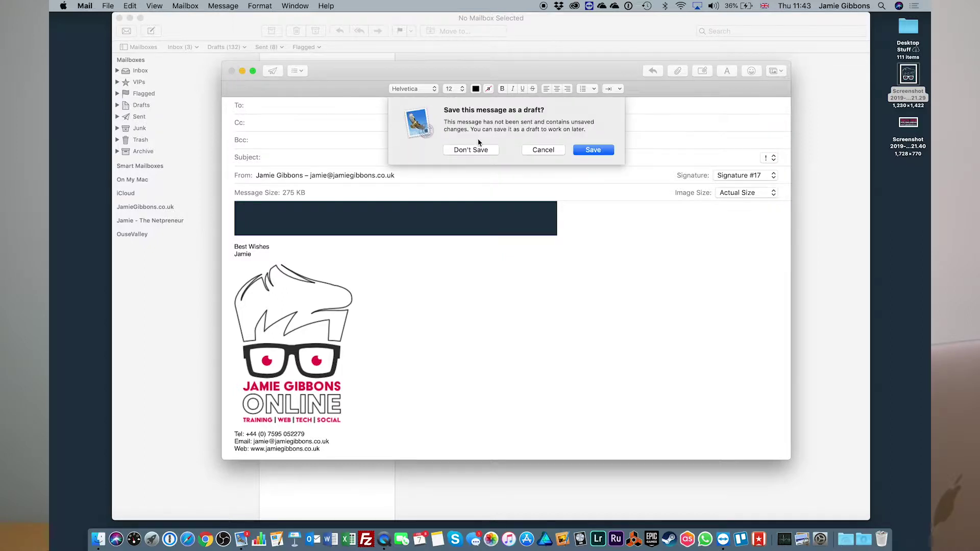
pyautogui.click(477, 146)
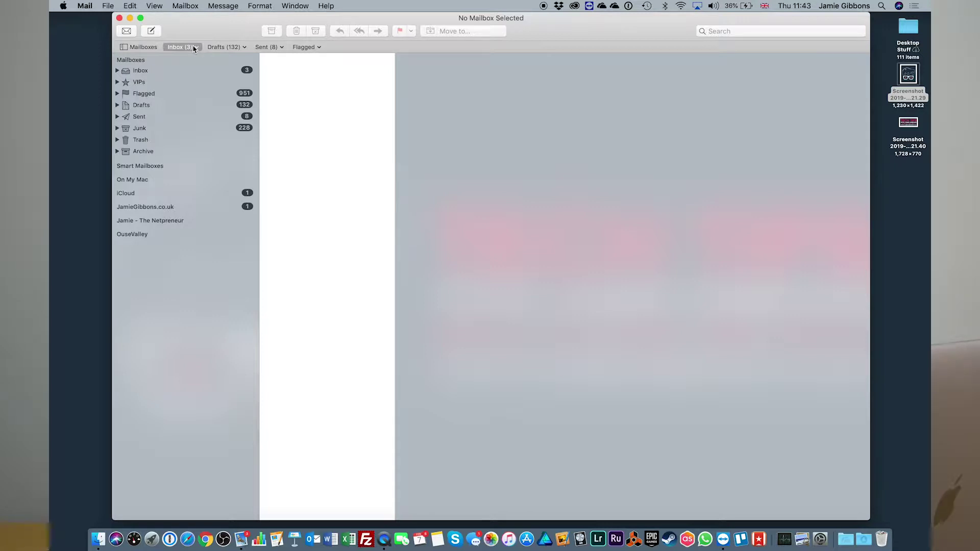
# Step: Compose a new message and attach Screenshot 2019-02-07 at 11.21.40 from the Desktop
pyautogui.click(150, 32)
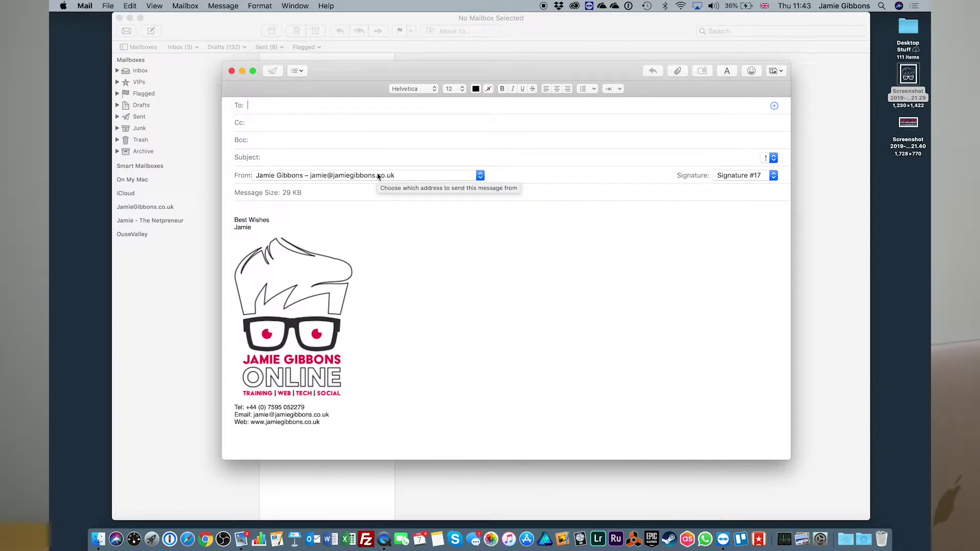
pyautogui.click(678, 74)
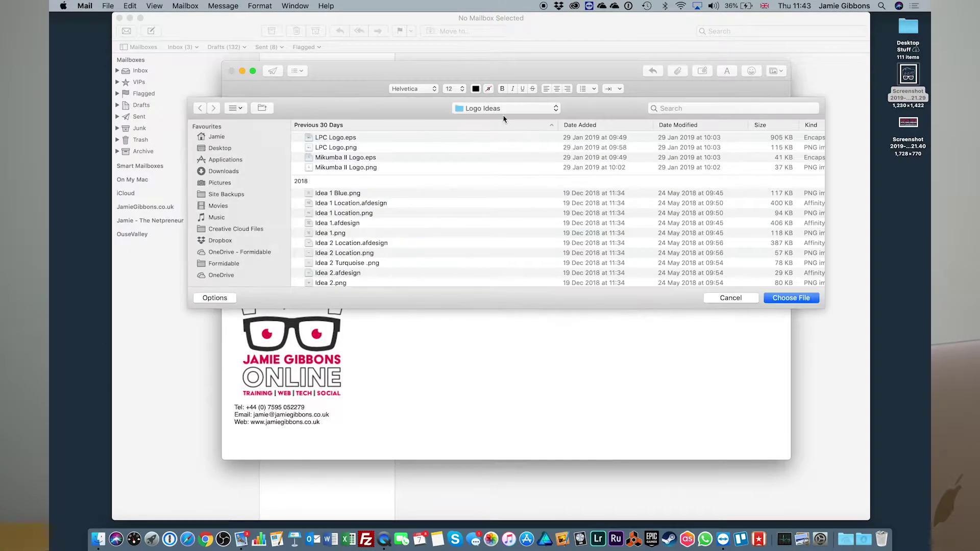
pyautogui.click(220, 149)
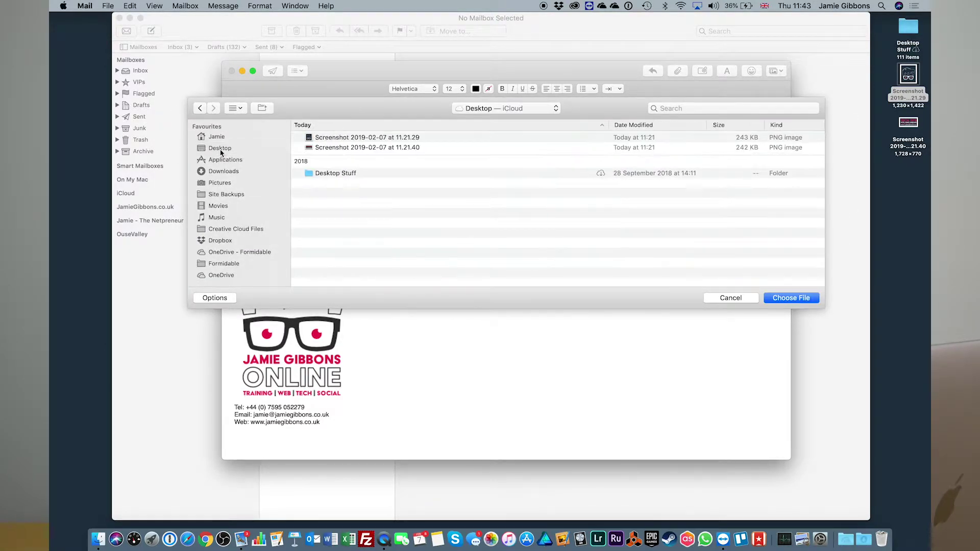
pyautogui.click(342, 148)
pyautogui.click(805, 297)
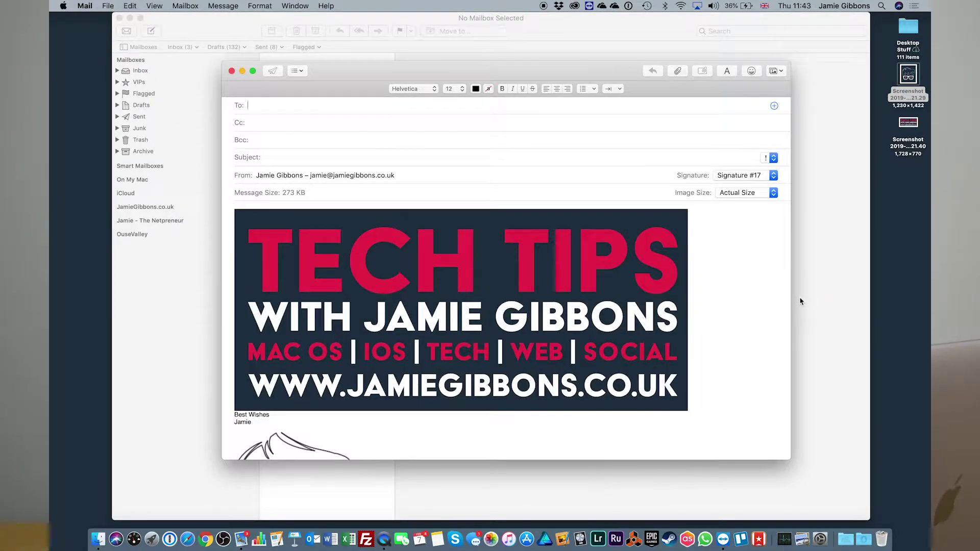
# Step: Move the attached Tech Tips screenshot below the Signature #17 block
pyautogui.scroll(-3, 378, 340)
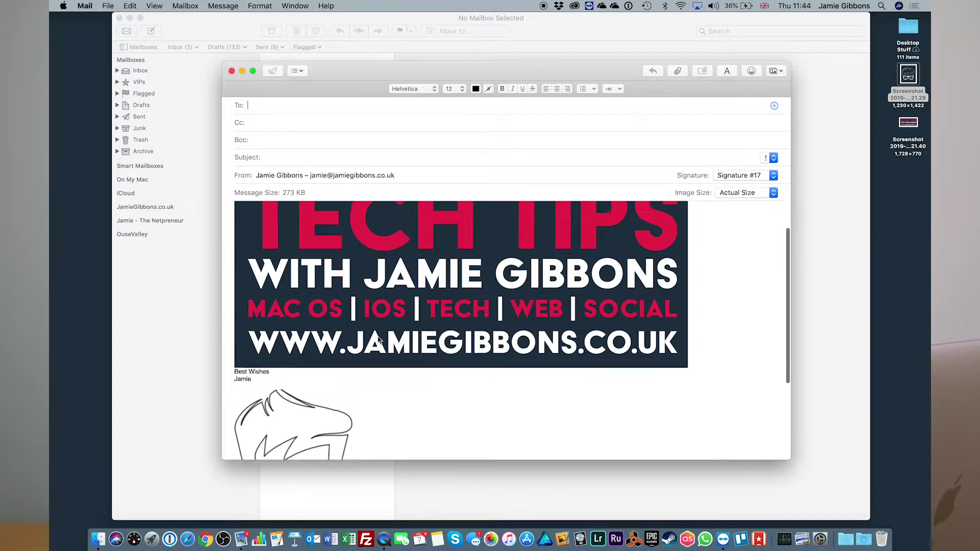
pyautogui.scroll(-2, 378, 340)
pyautogui.scroll(3, 357, 306)
pyautogui.scroll(-2, 331, 276)
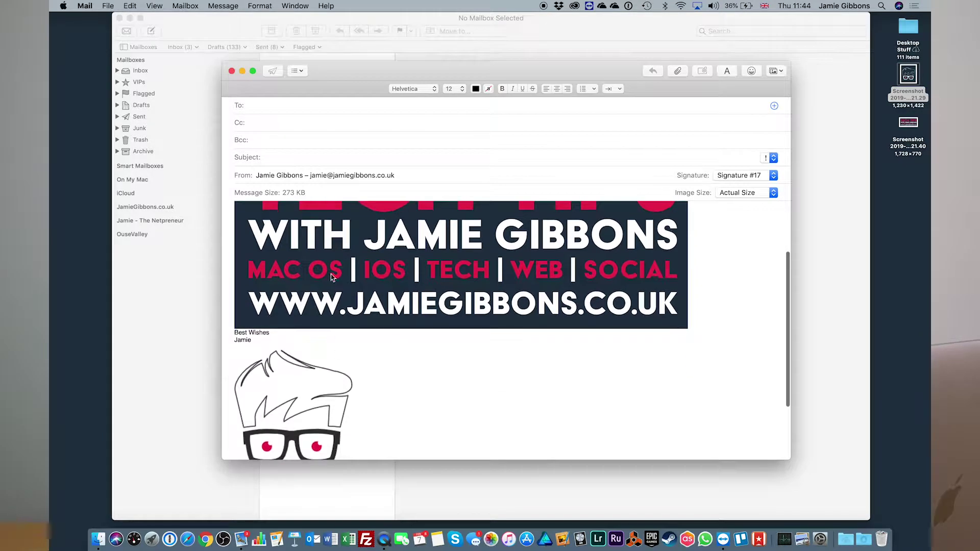
pyautogui.moveTo(331, 276)
pyautogui.mouseDown()
pyautogui.moveTo(332, 396)
pyautogui.moveTo(317, 394)
pyautogui.moveTo(237, 448)
pyautogui.moveTo(250, 432)
pyautogui.mouseUp()
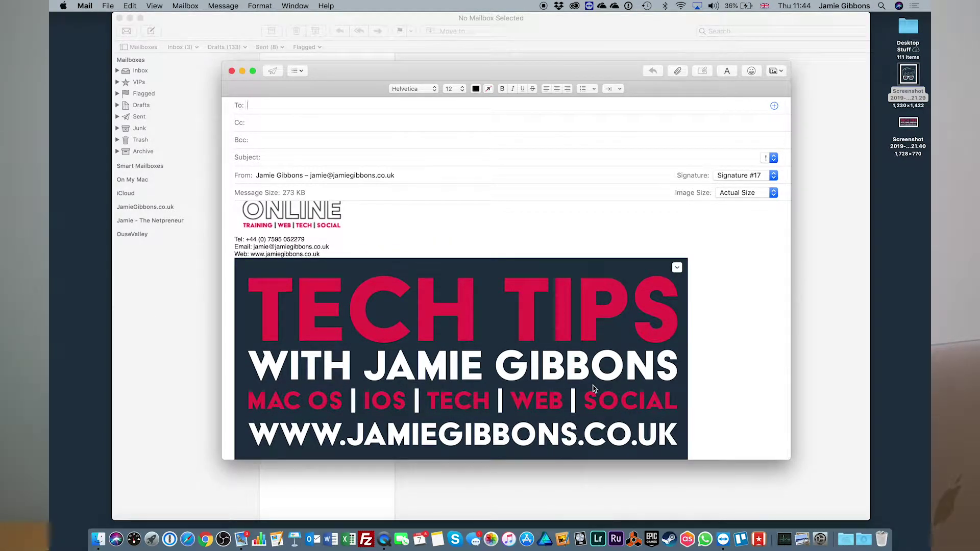
# Step: Switch the embedded screenshot to display as a file icon through its attachment options
pyautogui.click(676, 267)
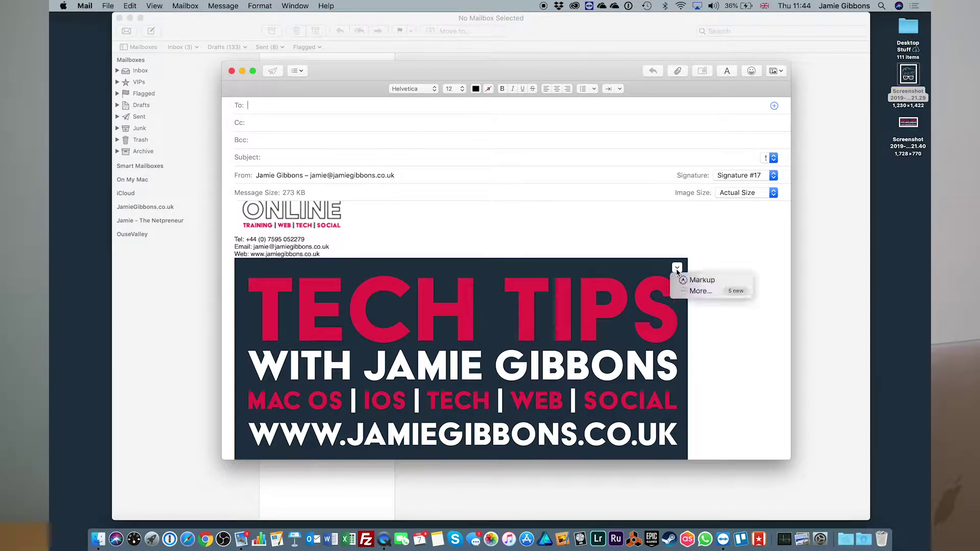
pyautogui.click(549, 299)
pyautogui.rightClick(538, 300)
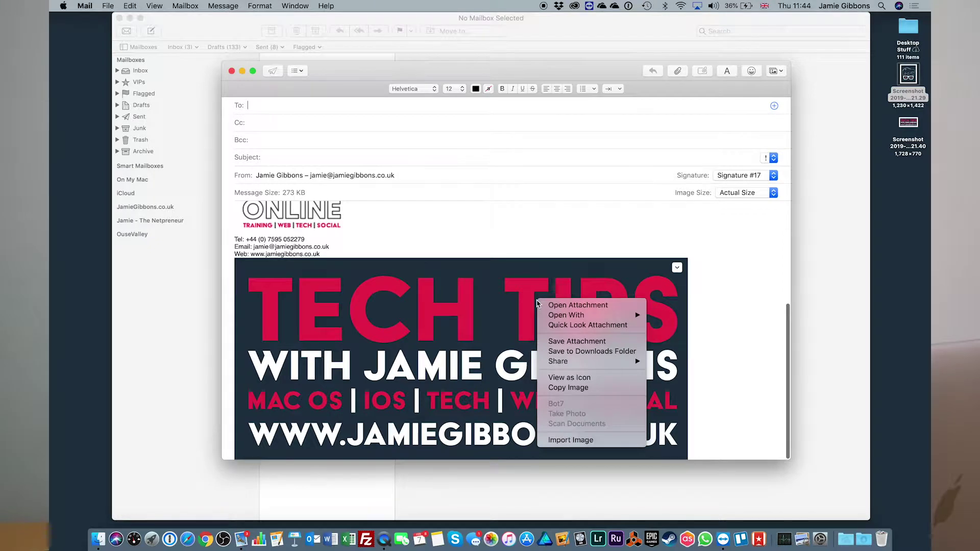
pyautogui.click(441, 338)
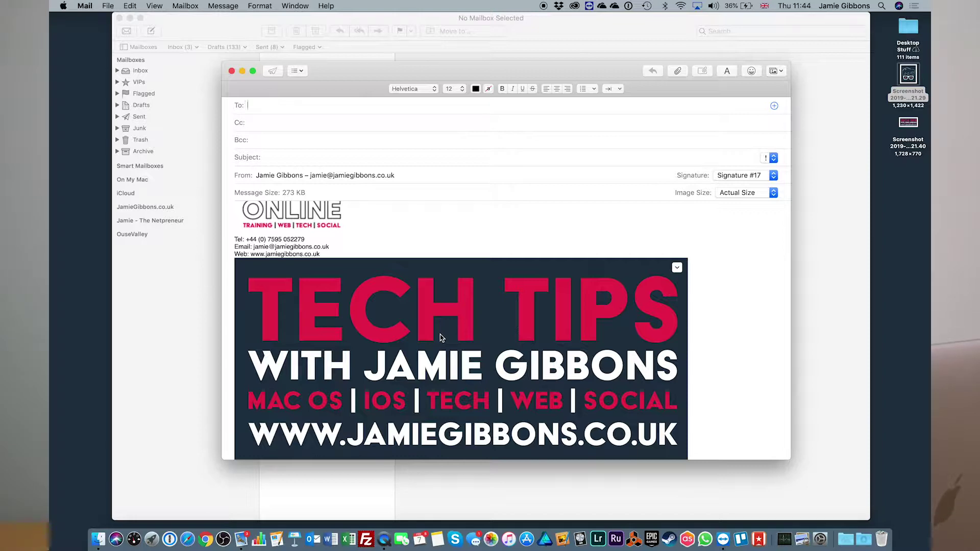
pyautogui.rightClick(441, 337)
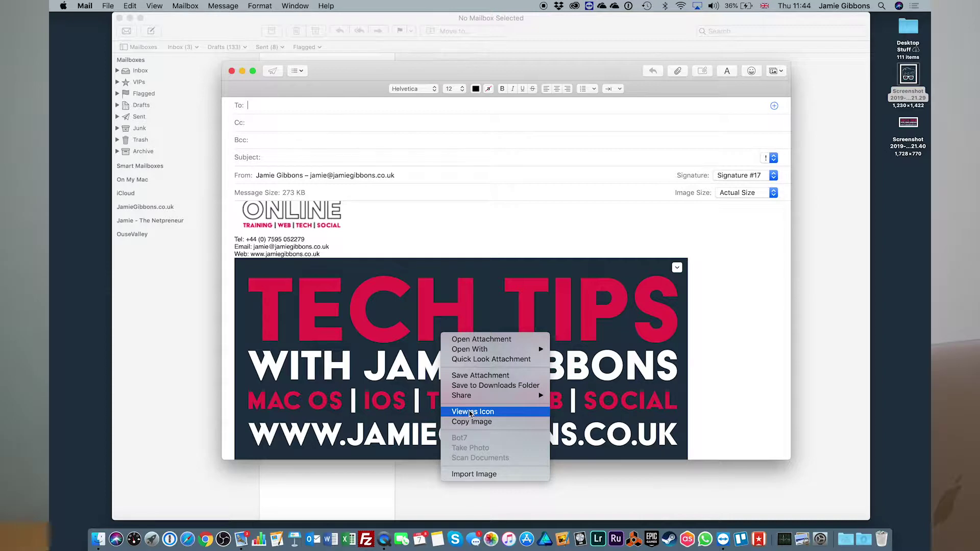
pyautogui.click(470, 413)
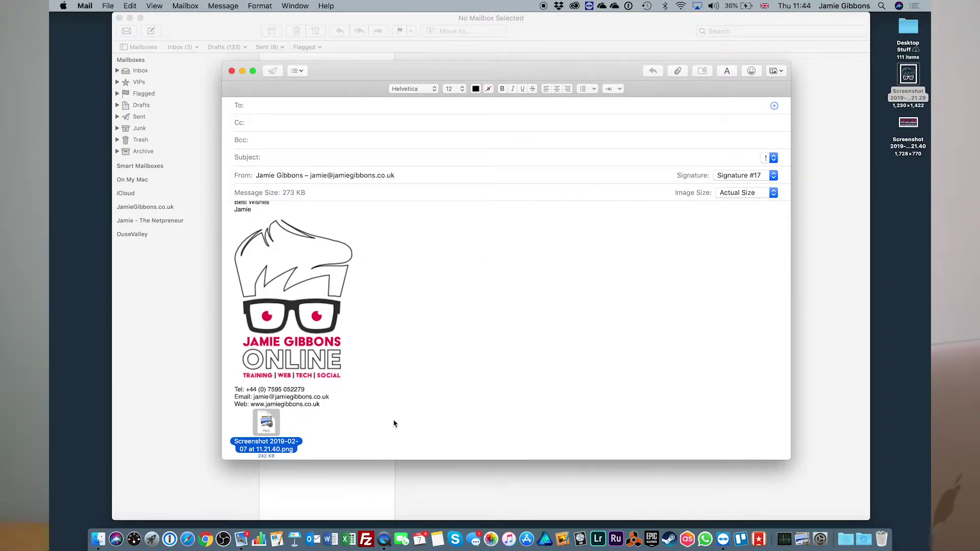
pyautogui.click(366, 415)
# Step: Delete the PNG attachment so only the Signature #17 block remains
pyautogui.scroll(1, 365, 414)
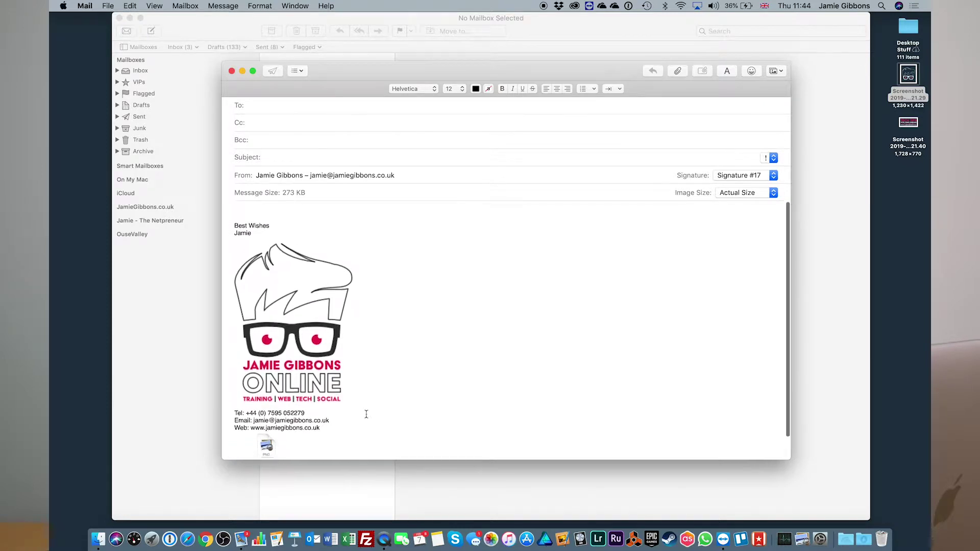
pyautogui.scroll(-1, 366, 414)
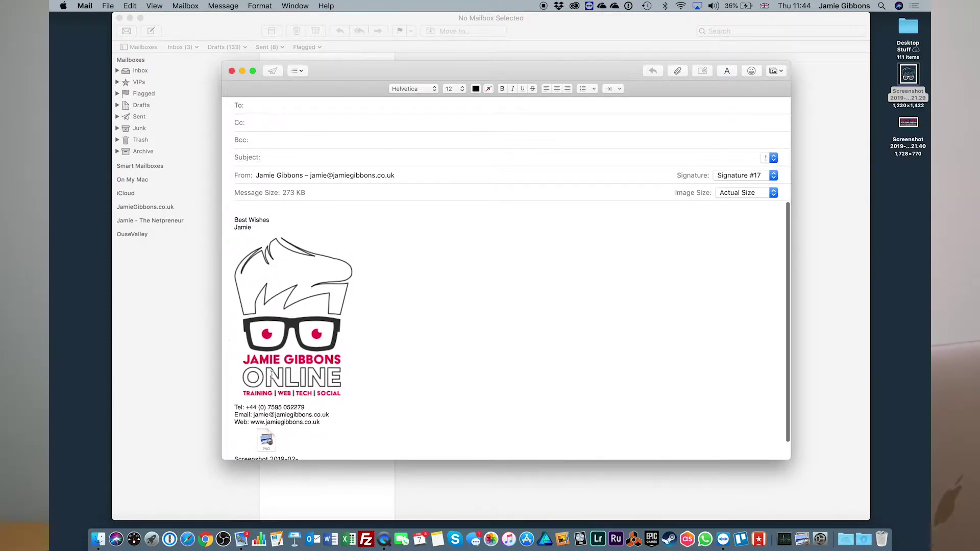
pyautogui.moveTo(270, 442)
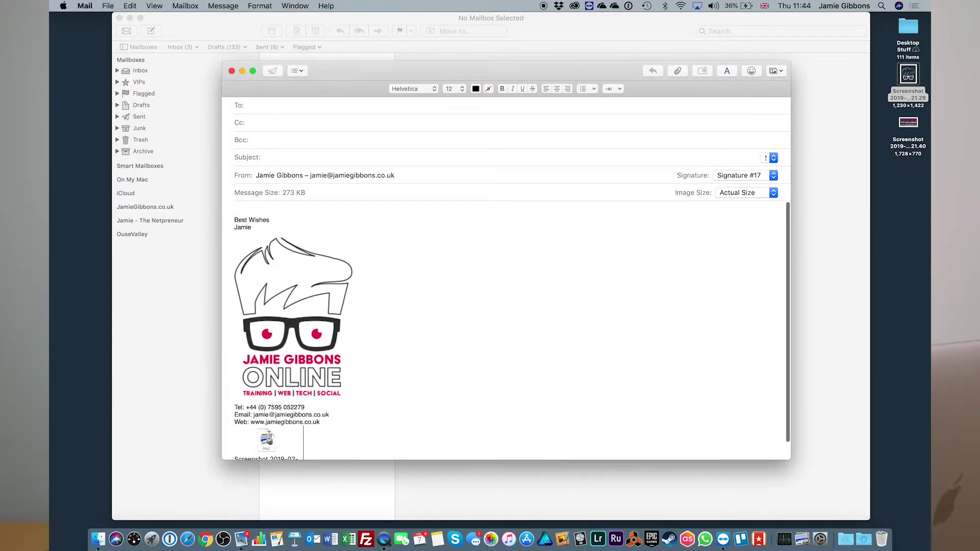
pyautogui.click(272, 442)
pyautogui.click(360, 444)
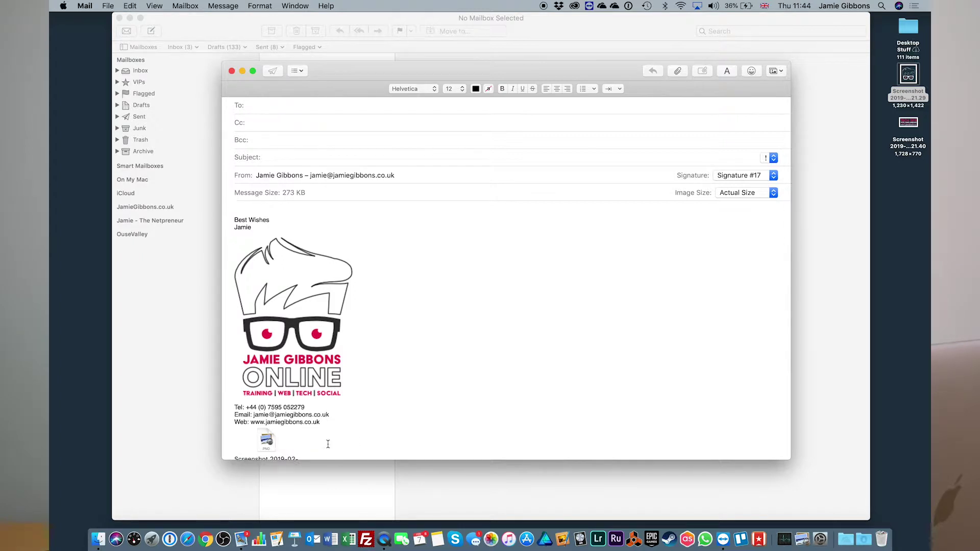
pyautogui.press('BackSpace')
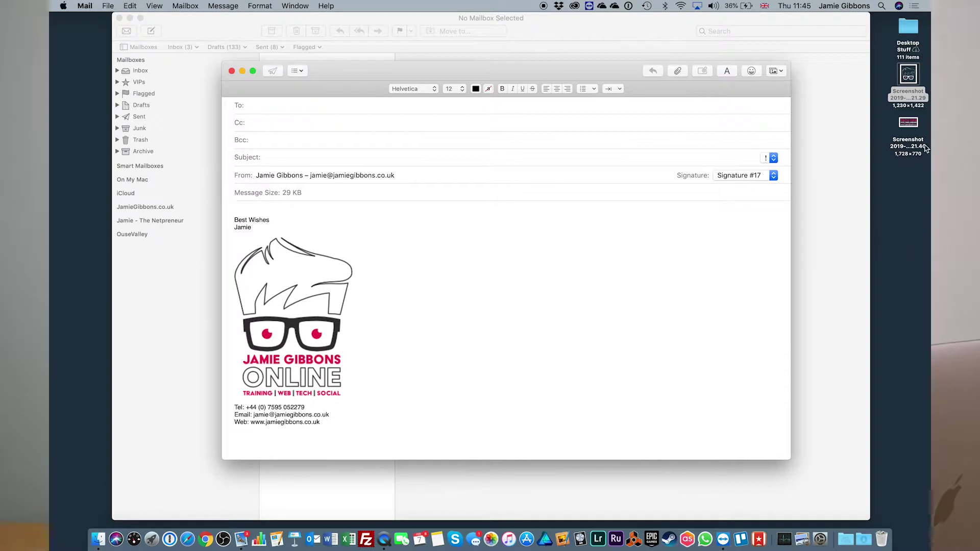
# Step: Drop the desktop screenshot below the signature, then discard the message unsaved and hide Mail
pyautogui.moveTo(912, 78)
pyautogui.mouseDown()
pyautogui.moveTo(524, 379)
pyautogui.moveTo(239, 445)
pyautogui.mouseUp()
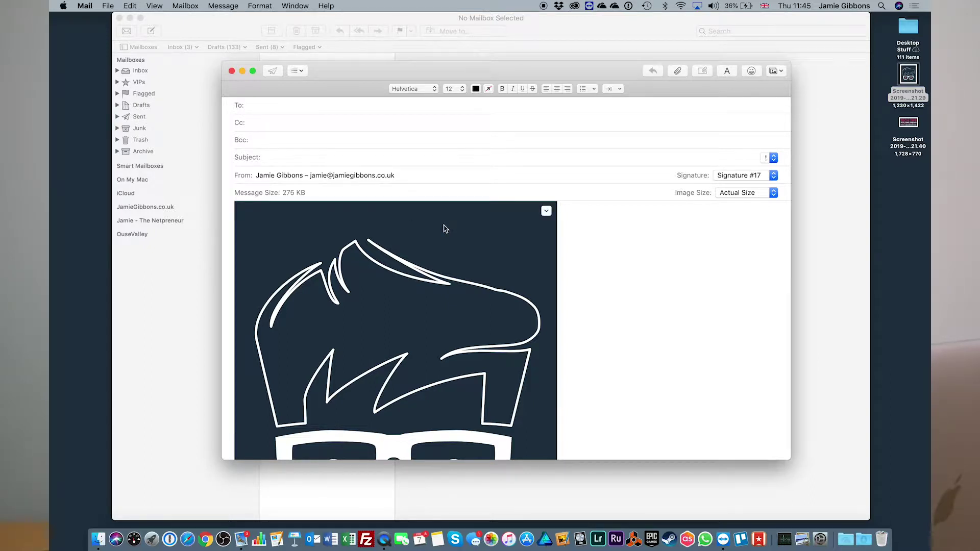
pyautogui.scroll(5, 443, 228)
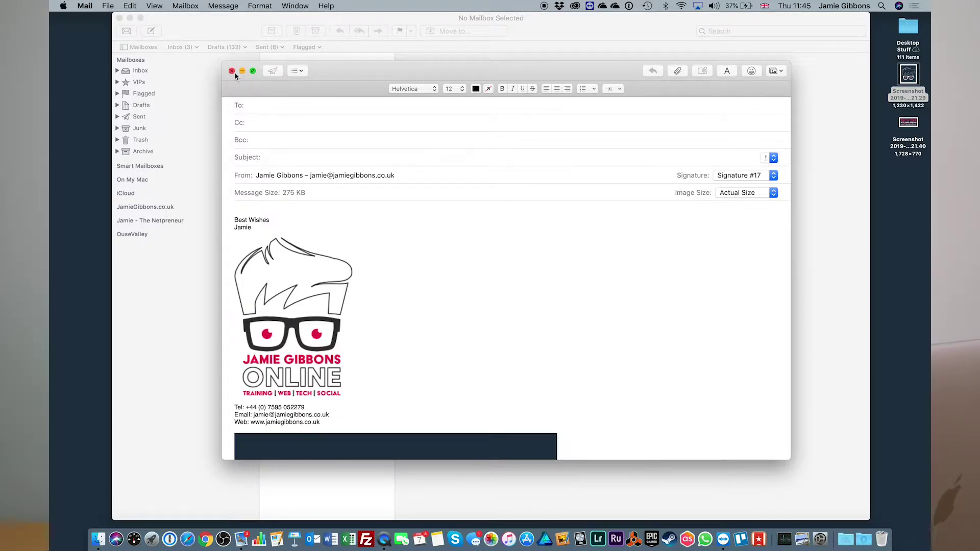
pyautogui.click(232, 71)
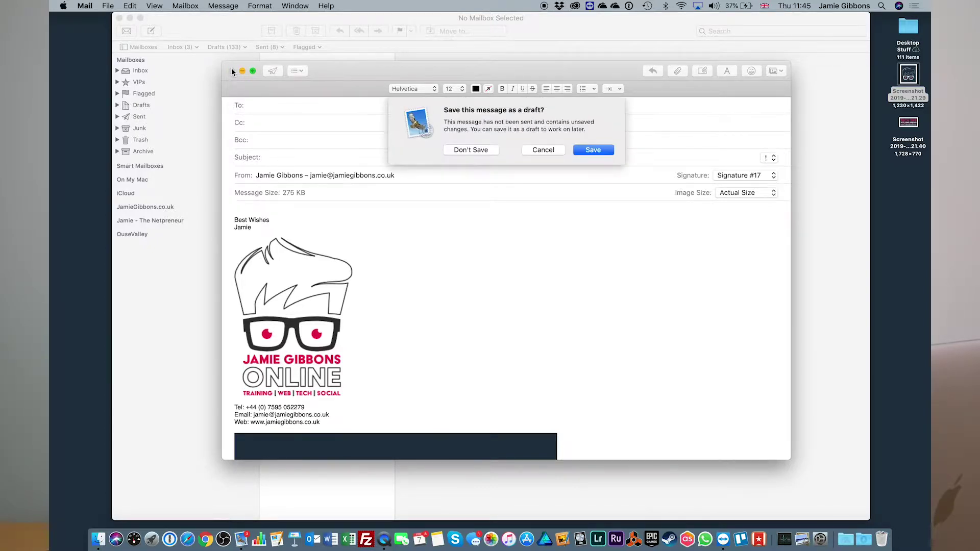
pyautogui.click(478, 151)
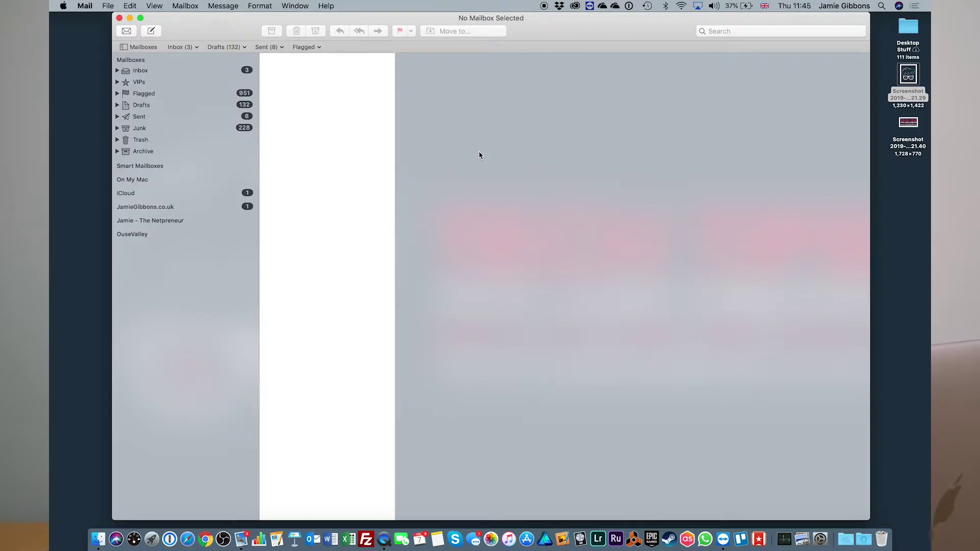
pyautogui.press('super+q')
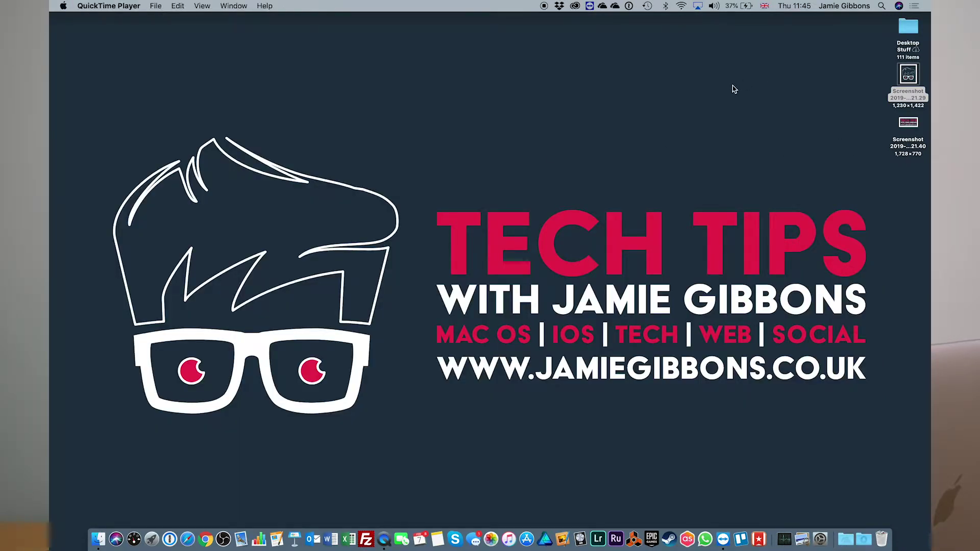
# Step: Share Screenshot 2019-02-07 at 11.21.29 from the desktop to Mail via Share > Mail
pyautogui.press('super+q')
pyautogui.rightClick(909, 76)
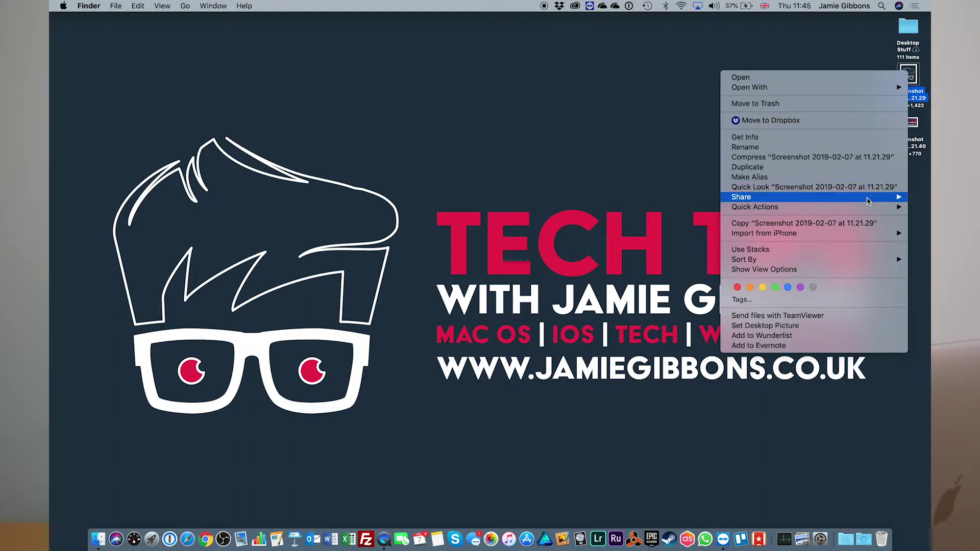
pyautogui.moveTo(866, 200)
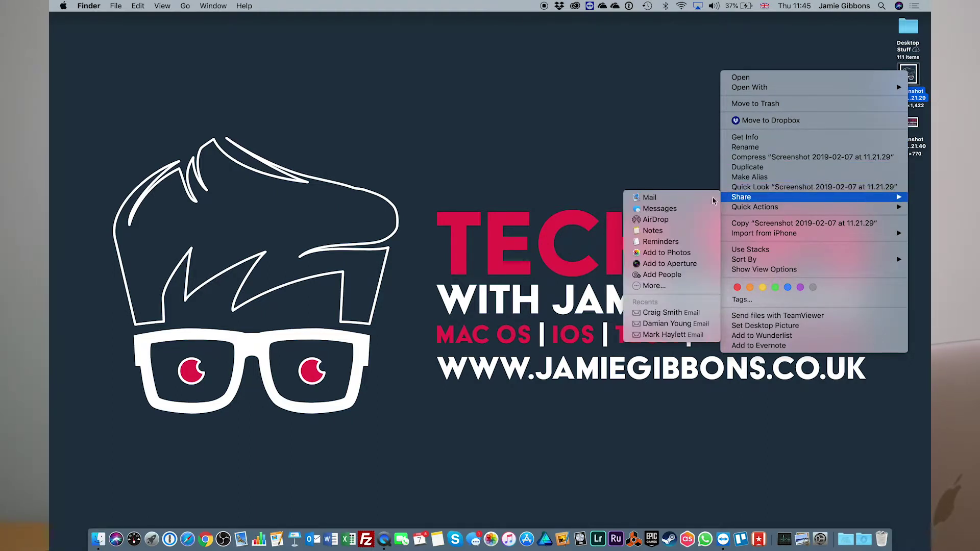
pyautogui.click(647, 198)
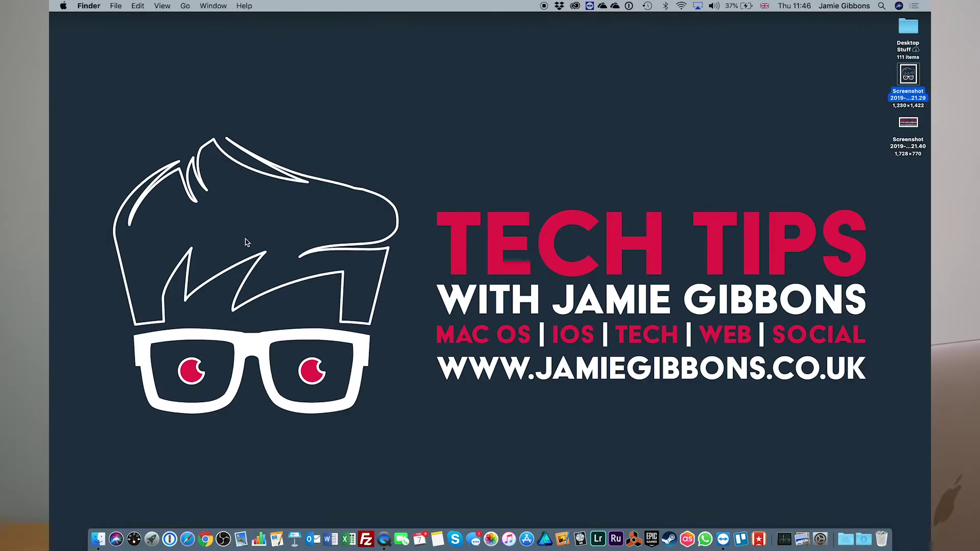
# Step: Launch Pages and create a new document from the Term Paper template
pyautogui.click(276, 540)
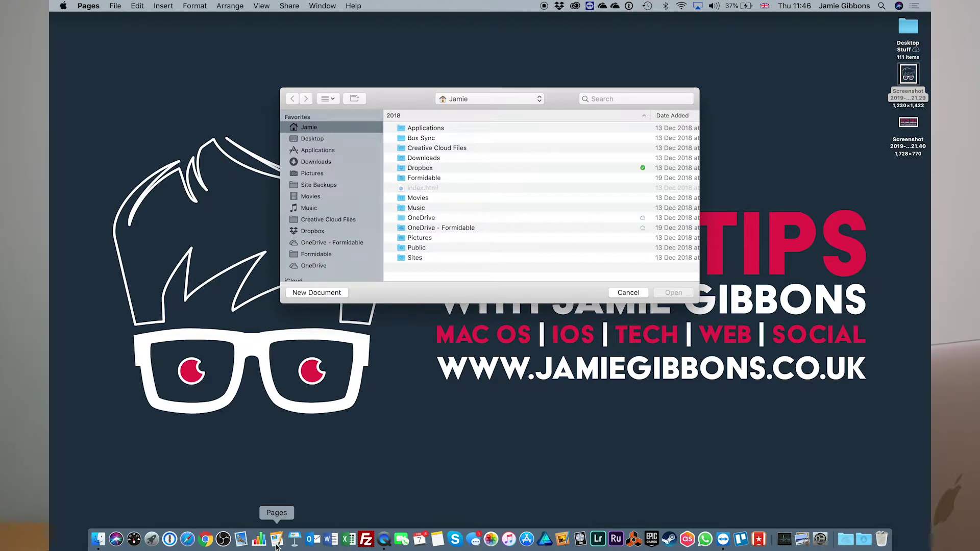
pyautogui.click(316, 292)
pyautogui.click(487, 346)
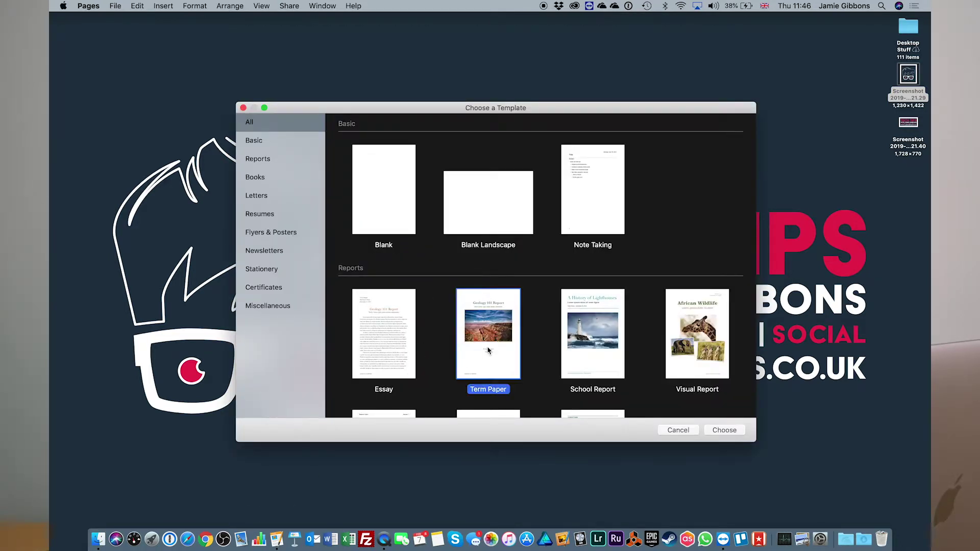
pyautogui.click(725, 430)
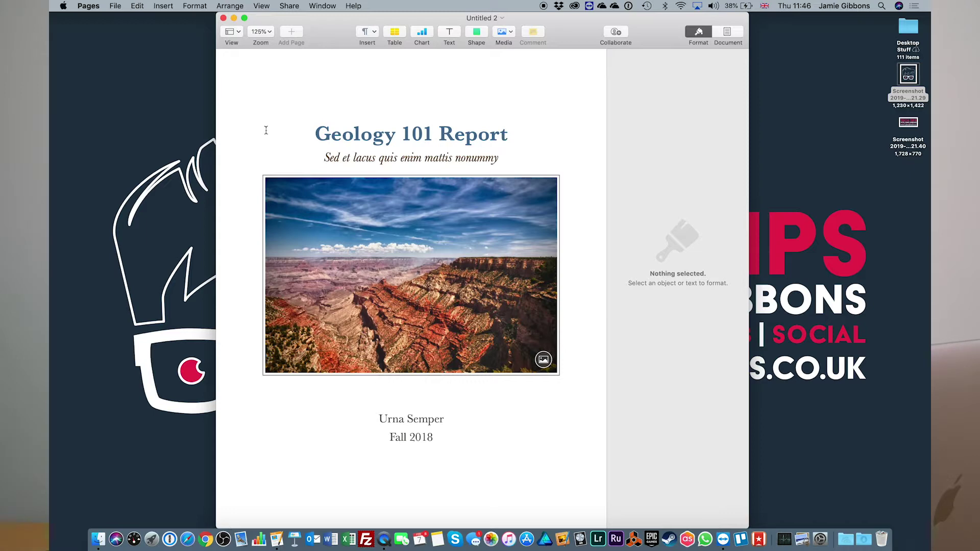
# Step: Choose Share > Send a Copy > Mail for the Geology 101 Report
pyautogui.click(289, 7)
pyautogui.moveTo(298, 39)
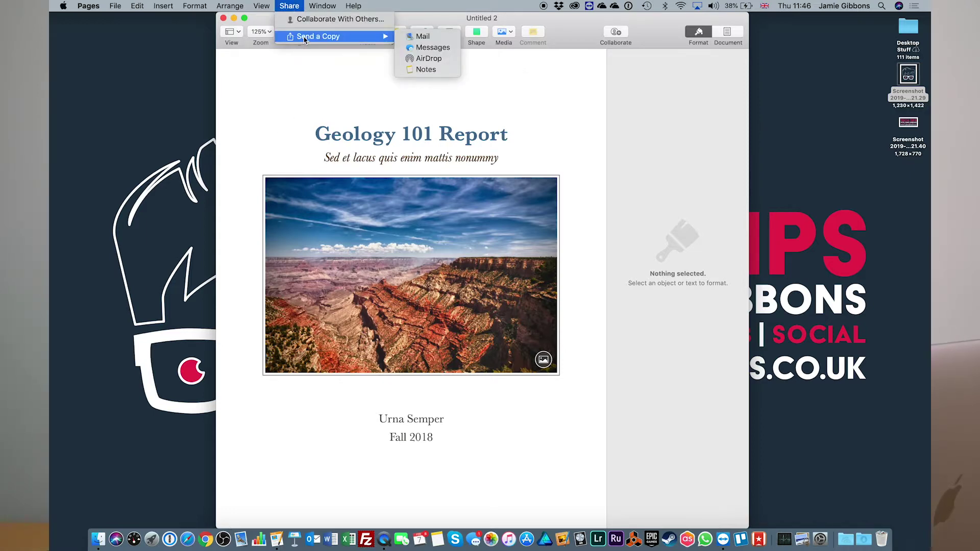
pyautogui.click(426, 36)
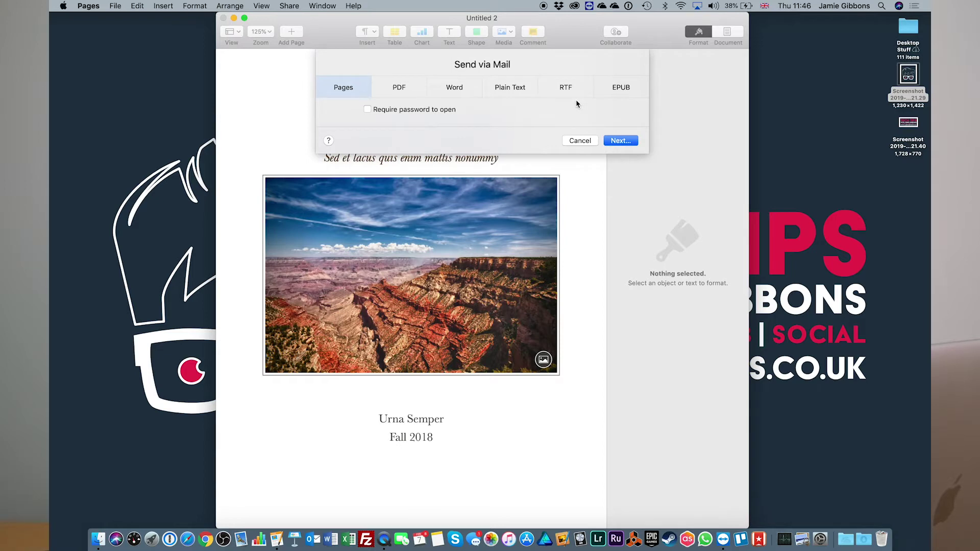
# Step: Send the copy as a PDF with Best image quality into a Mail message
pyautogui.click(417, 85)
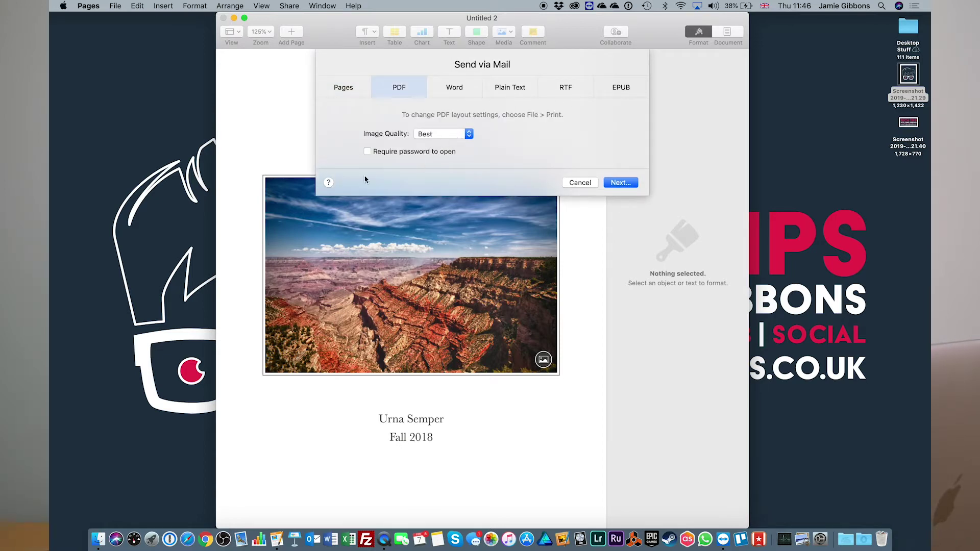
pyautogui.click(440, 135)
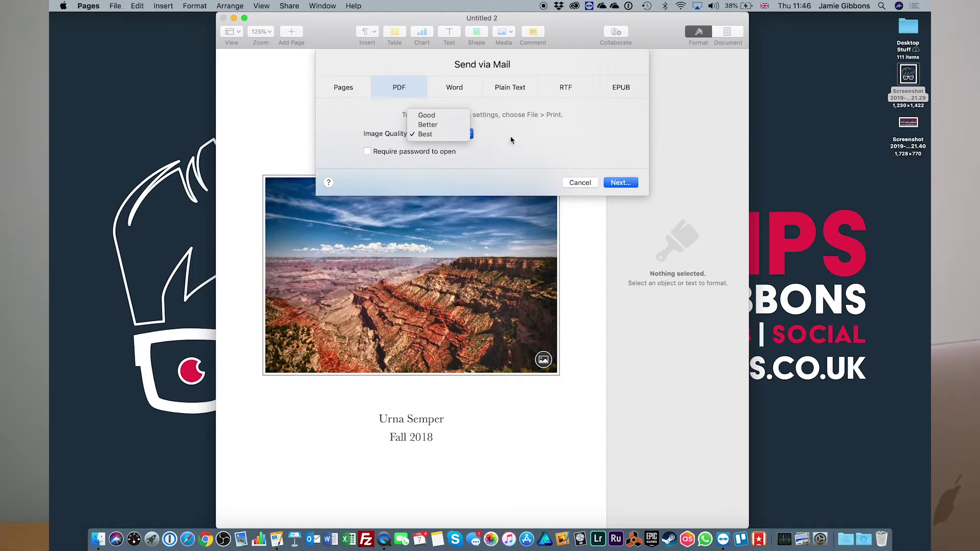
pyautogui.click(511, 139)
pyautogui.click(455, 137)
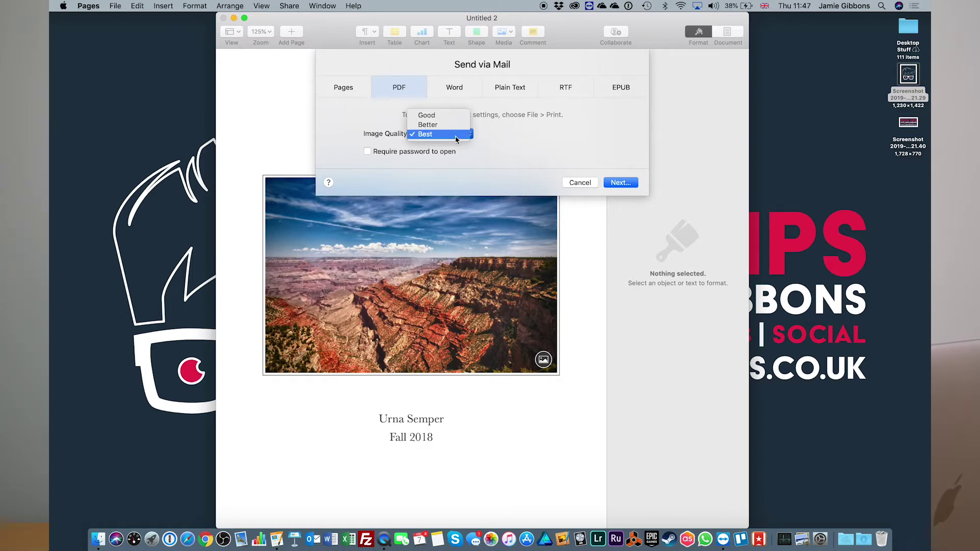
pyautogui.click(499, 137)
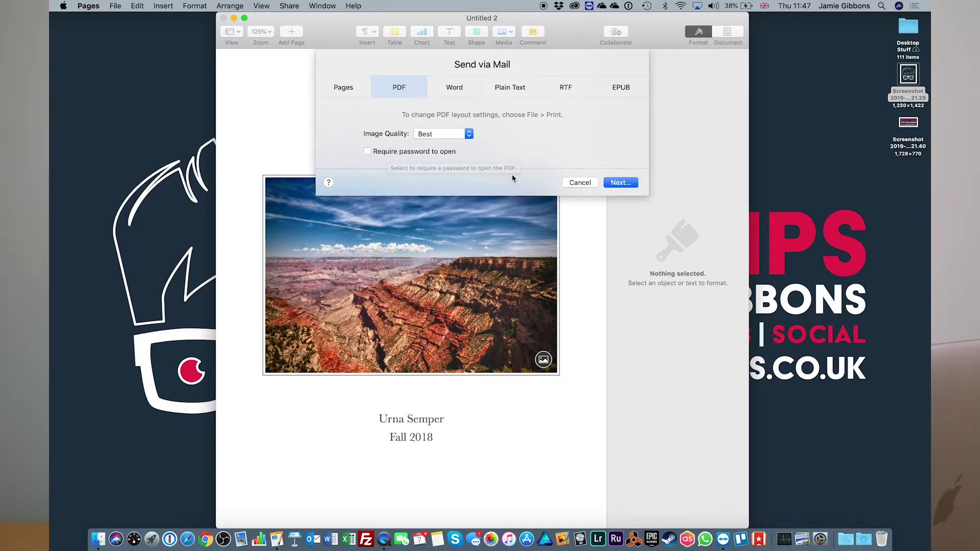
pyautogui.click(617, 183)
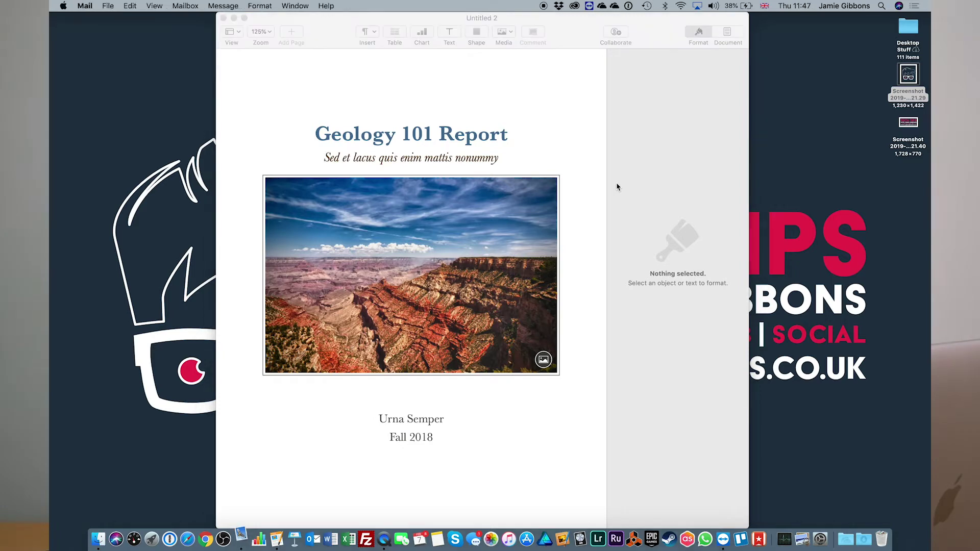